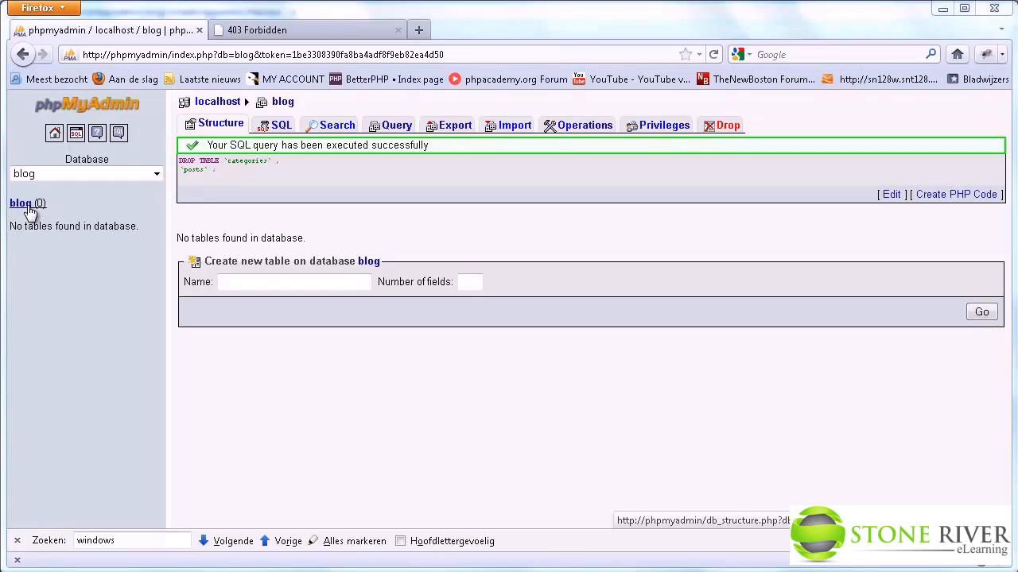
Step: Start a new table named categories with 2 fields in the blog database
left_click(249, 284)
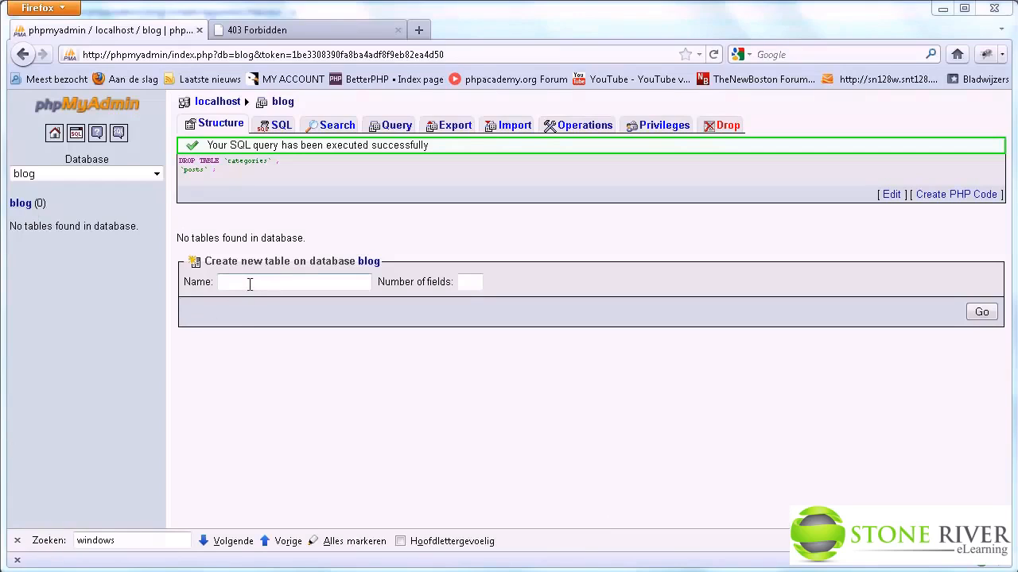
type("categories")
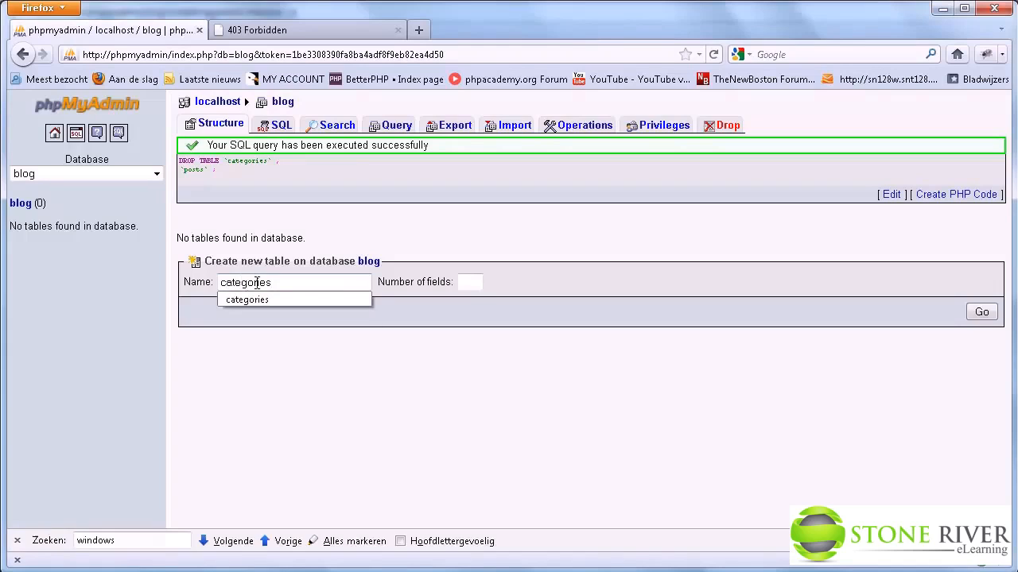
left_click(477, 287)
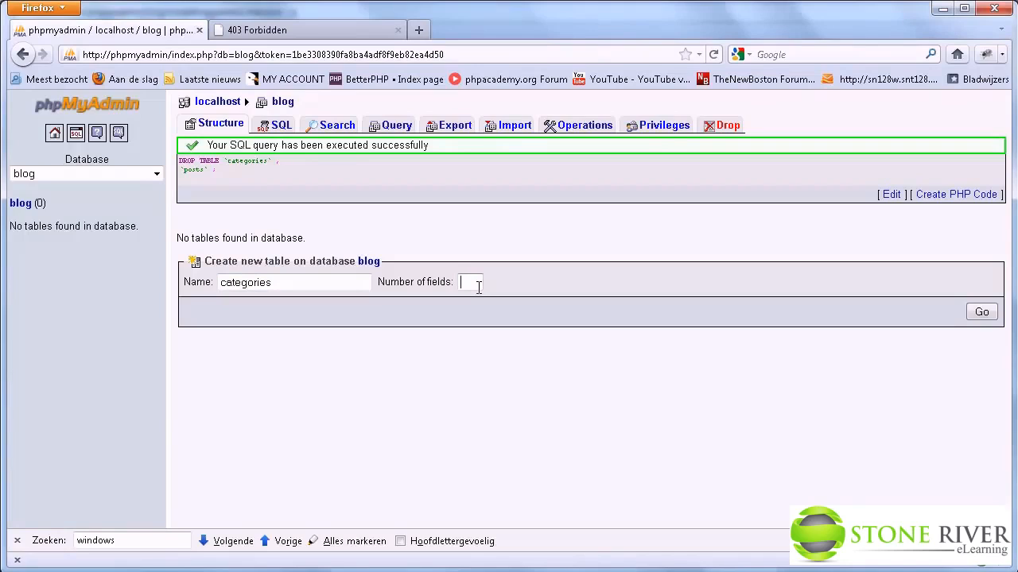
type("2")
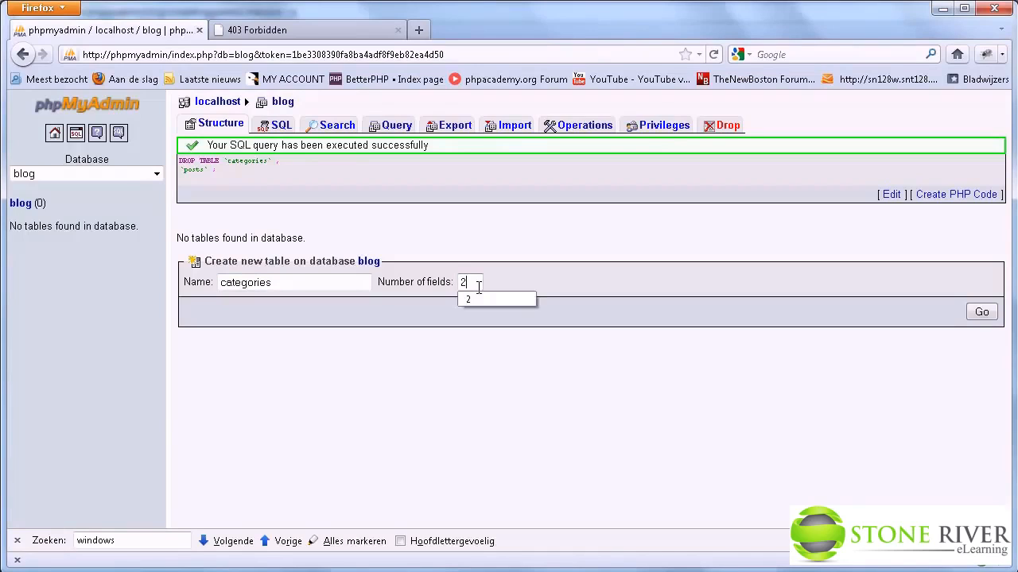
key("Return")
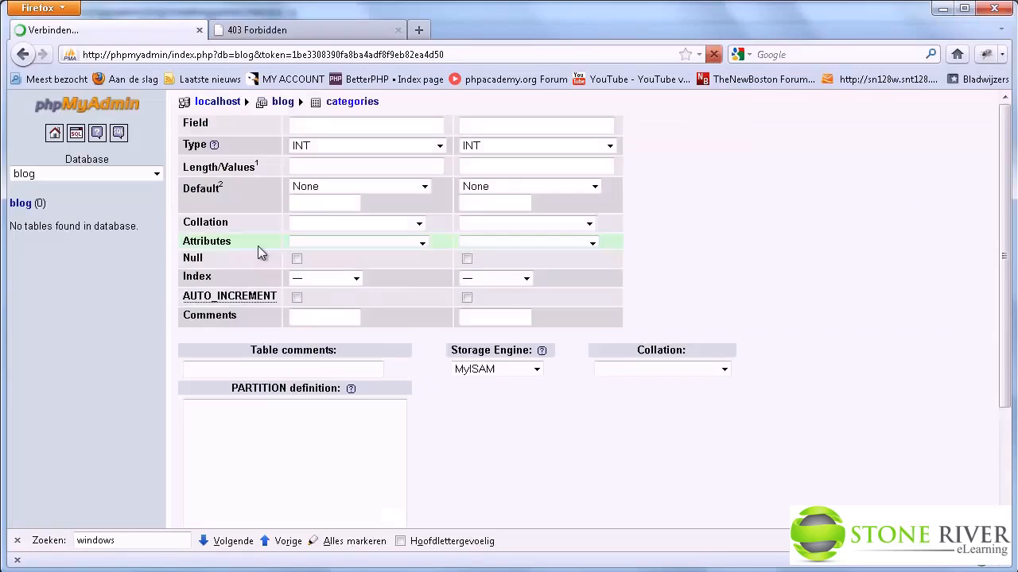
Step: Define the first field of categories as id with length 3, a PRIMARY index and auto-increment
left_click(336, 125)
type("id")
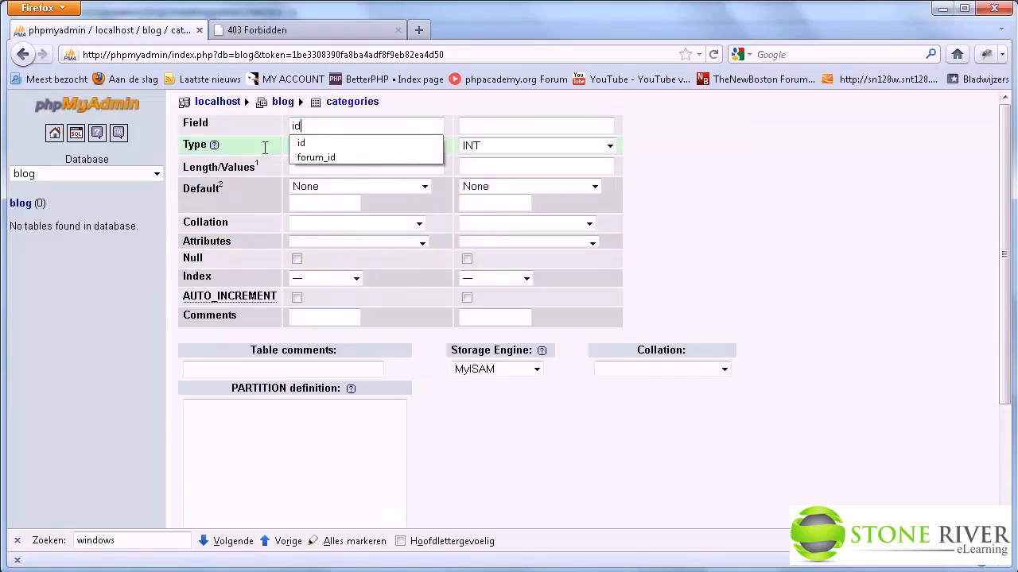
mouse_move(261, 158)
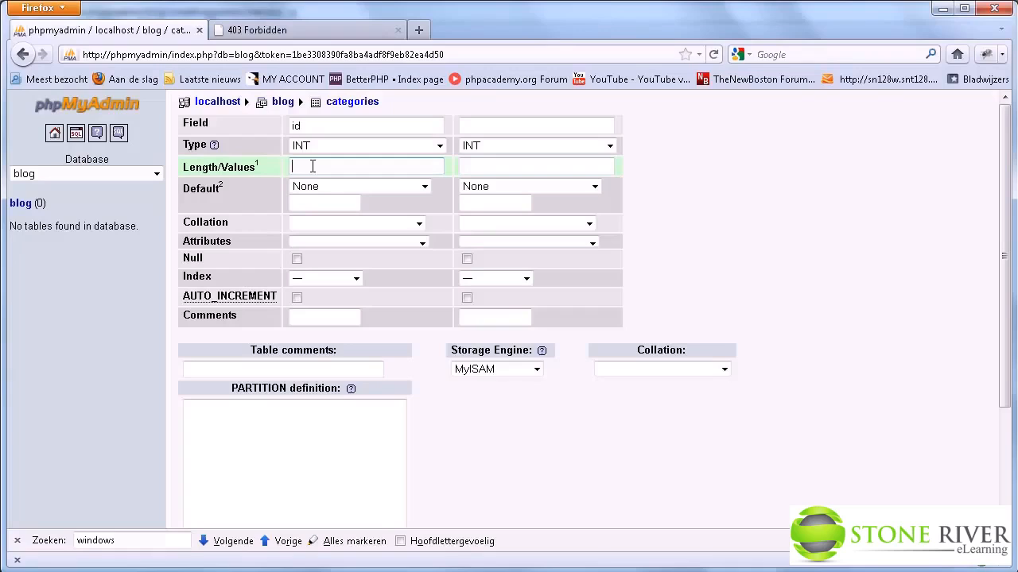
type("3")
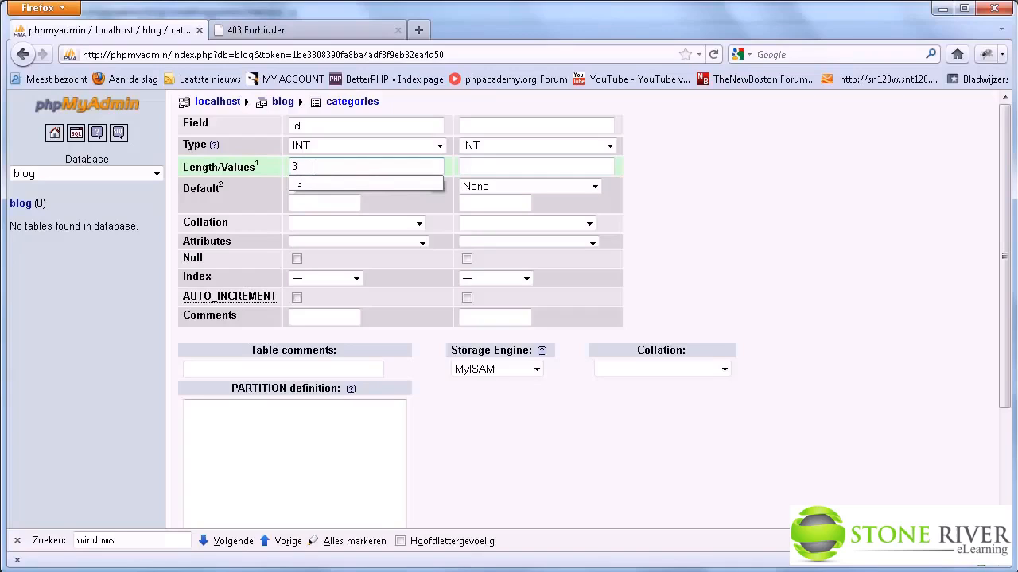
left_click(282, 163)
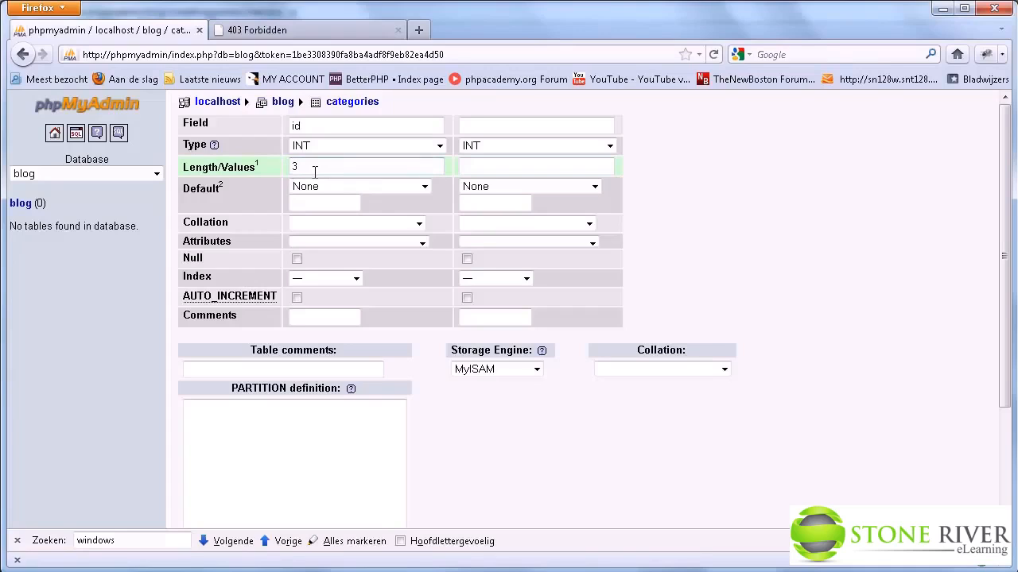
left_click(349, 278)
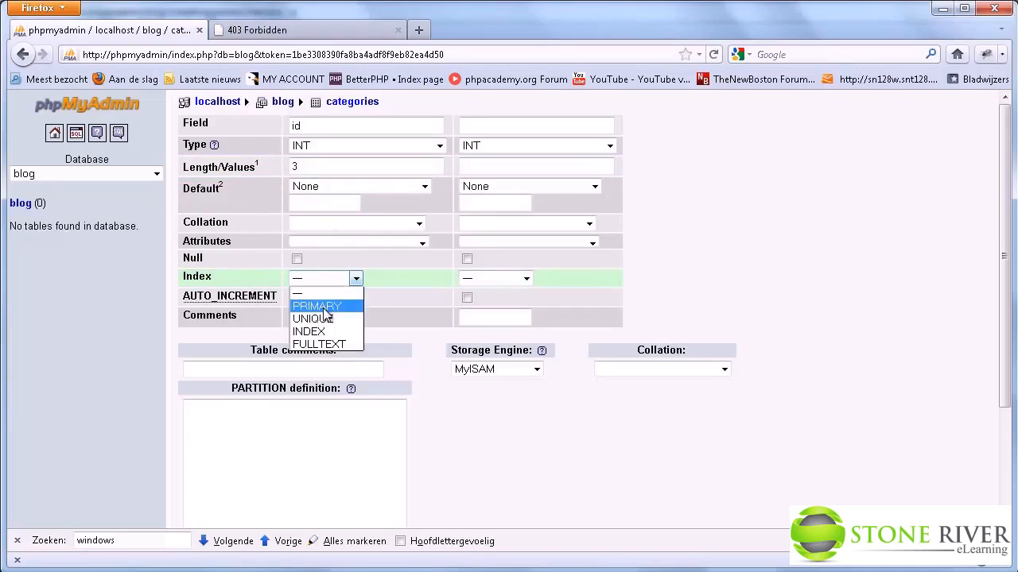
left_click(334, 301)
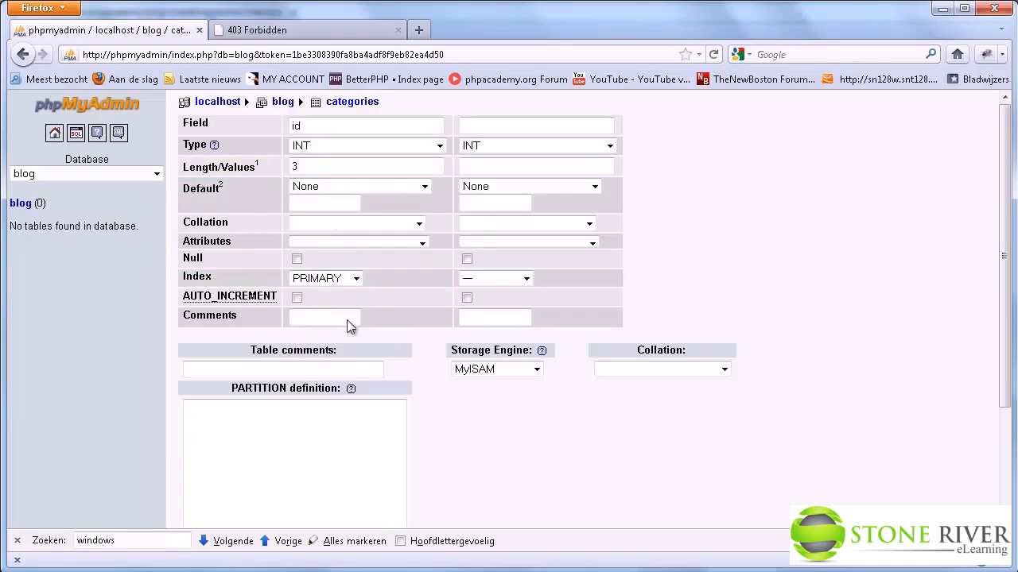
left_click(296, 298)
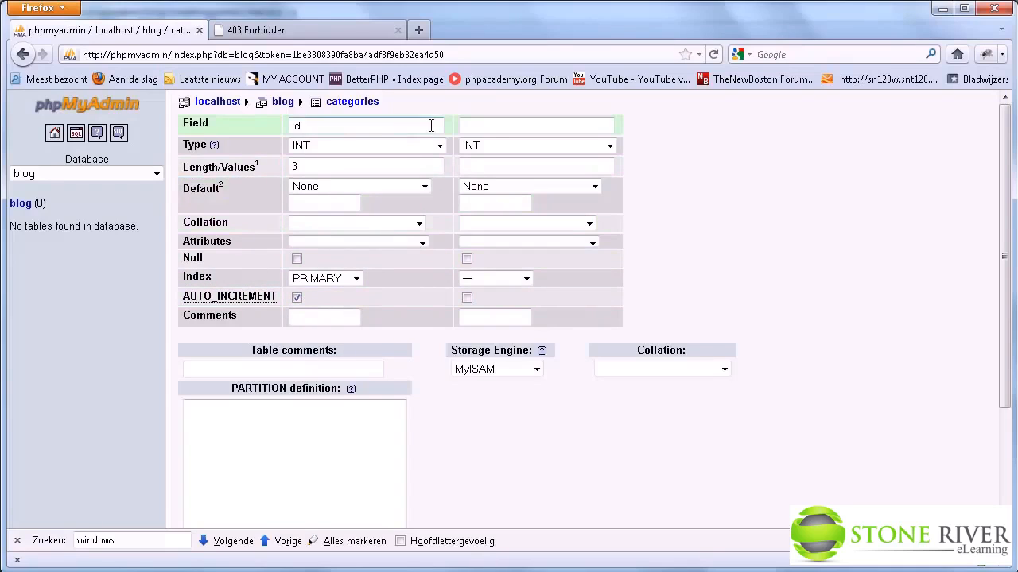
Step: Define the second field of categories as name, type VARCHAR, with length 24
left_click(493, 128)
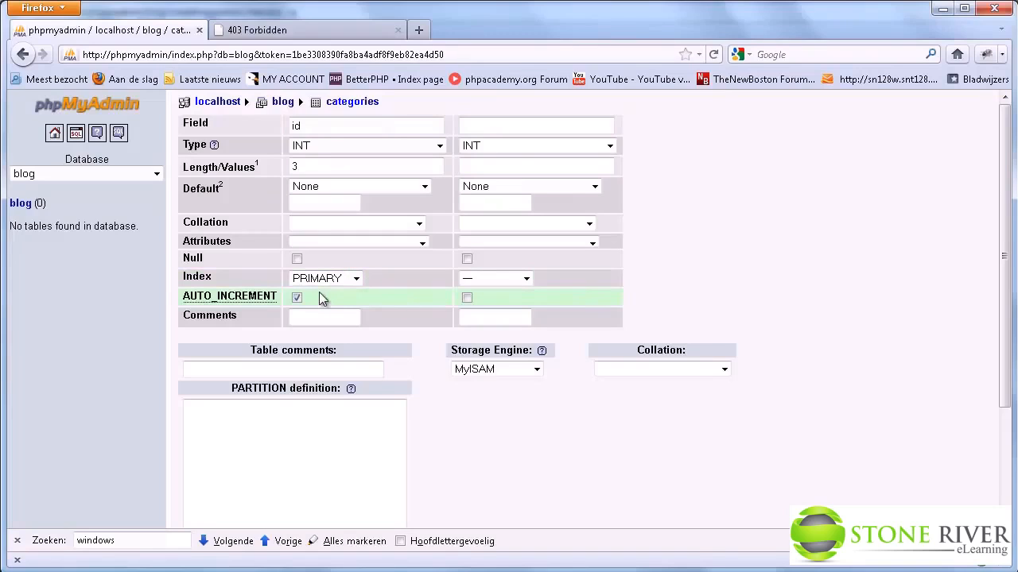
left_click(494, 124)
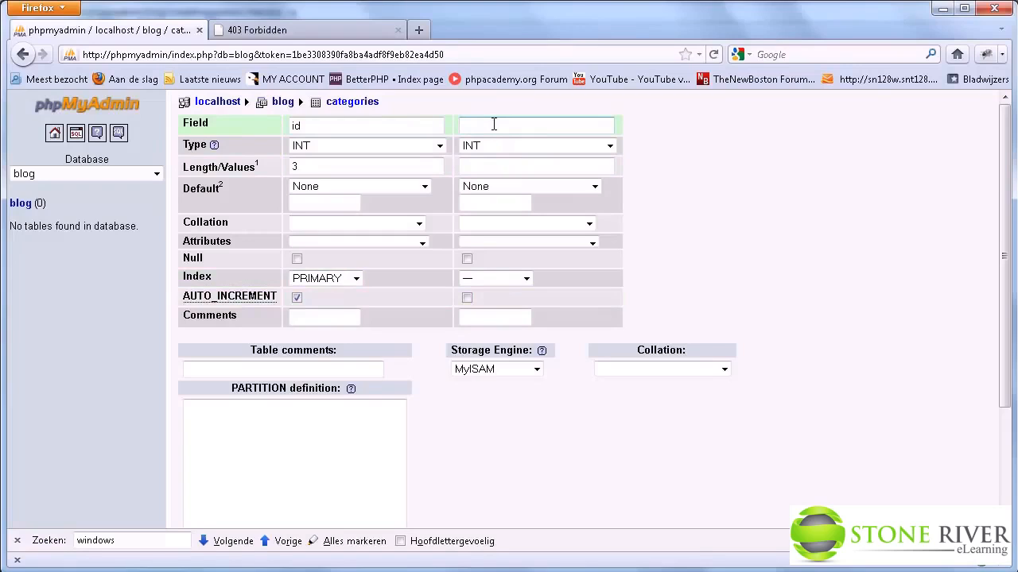
type("name")
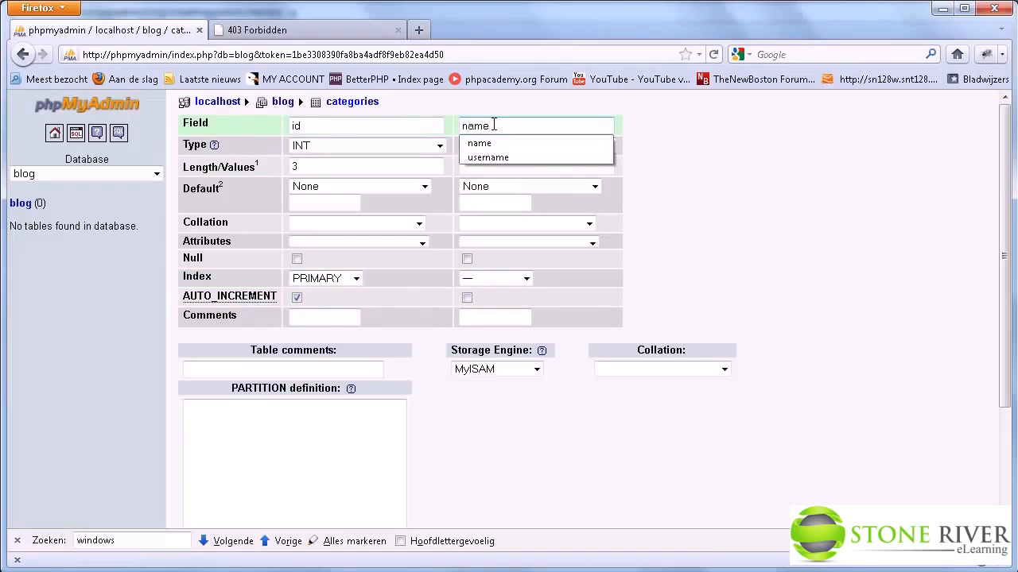
left_click(517, 146)
left_click(502, 177)
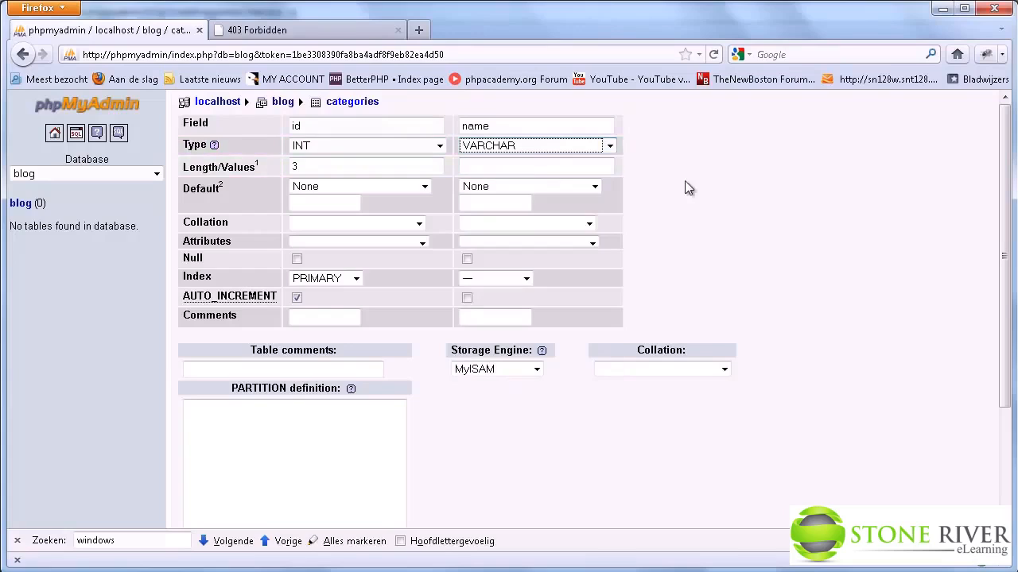
left_click(521, 164)
type("24")
left_click(699, 173)
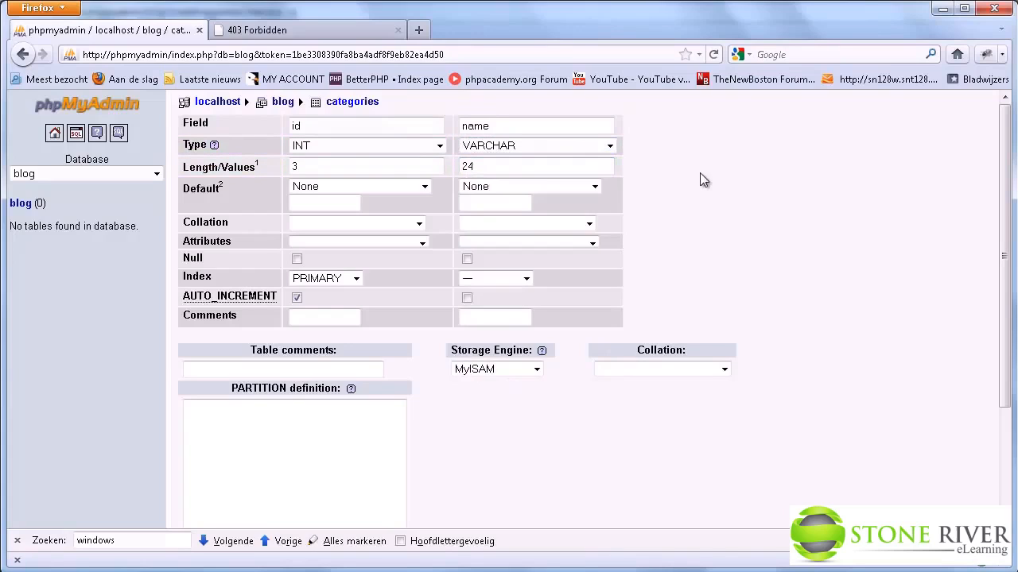
Step: Give the name field a UNIQUE index and save the categories table
left_click(505, 277)
left_click(494, 318)
left_click(504, 167)
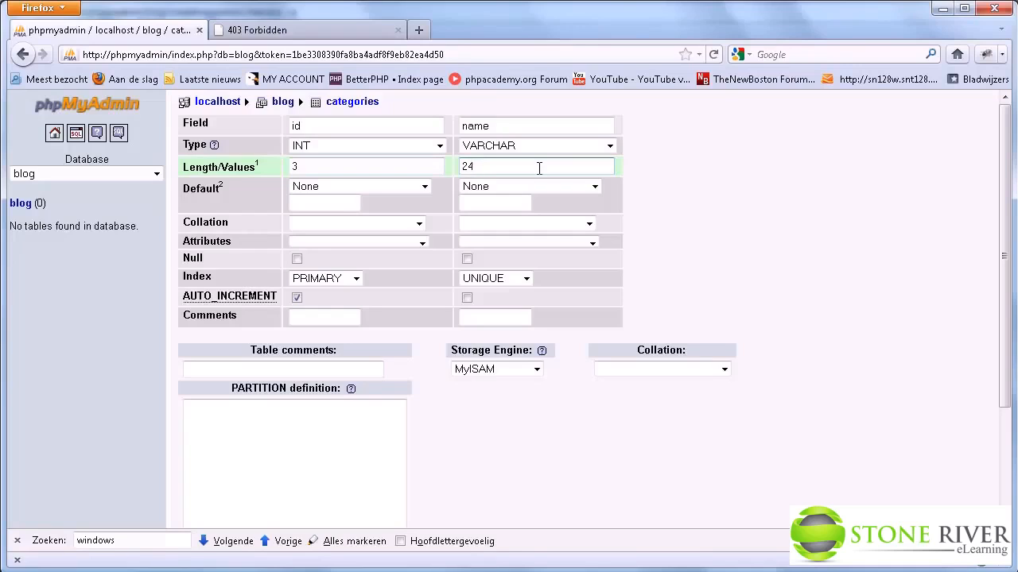
scroll(731, 231, "down", 2)
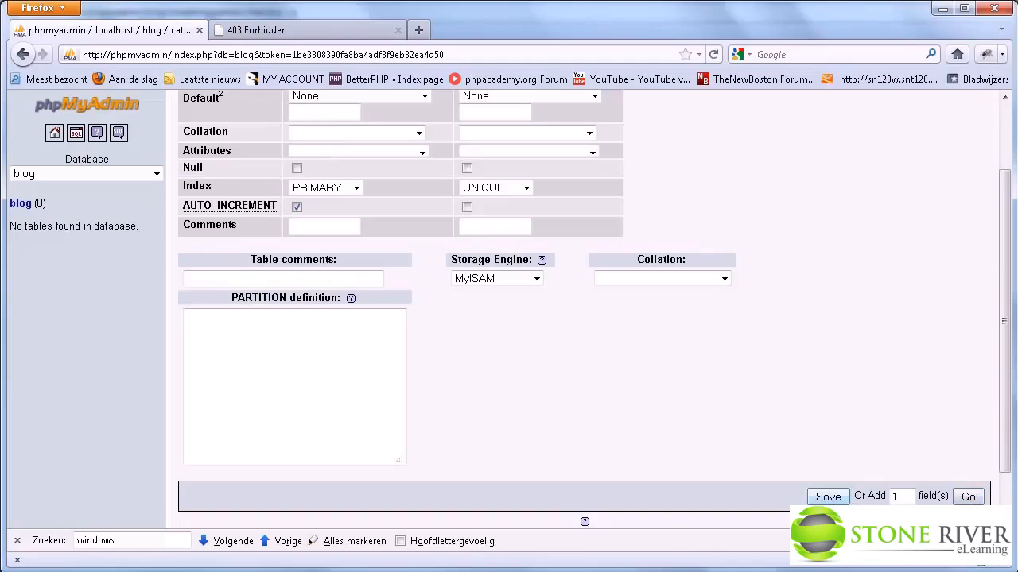
left_click(827, 496)
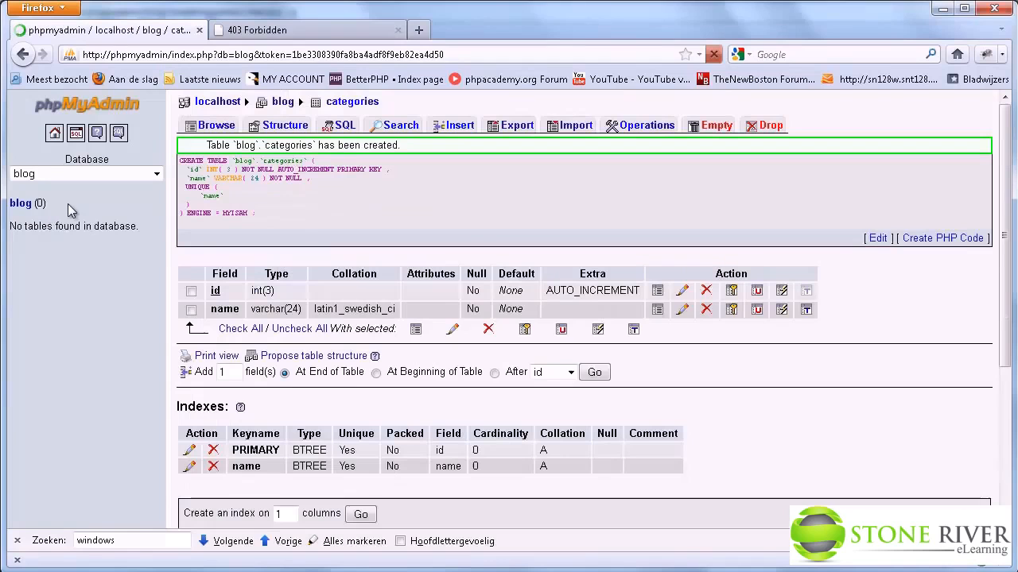
Step: Return to the blog database and start a new table named posts with 5 fields
left_click(28, 205)
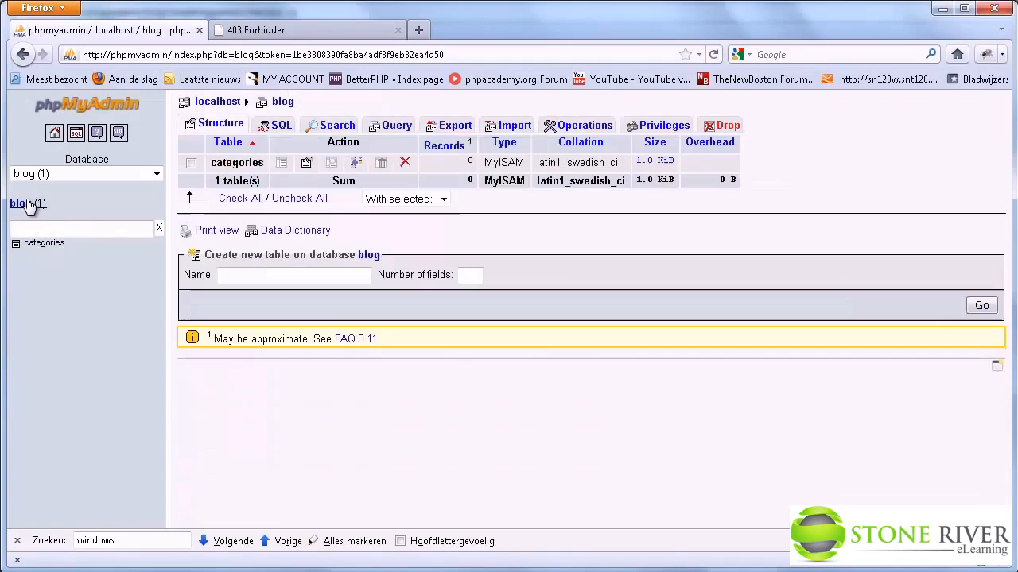
left_click(249, 278)
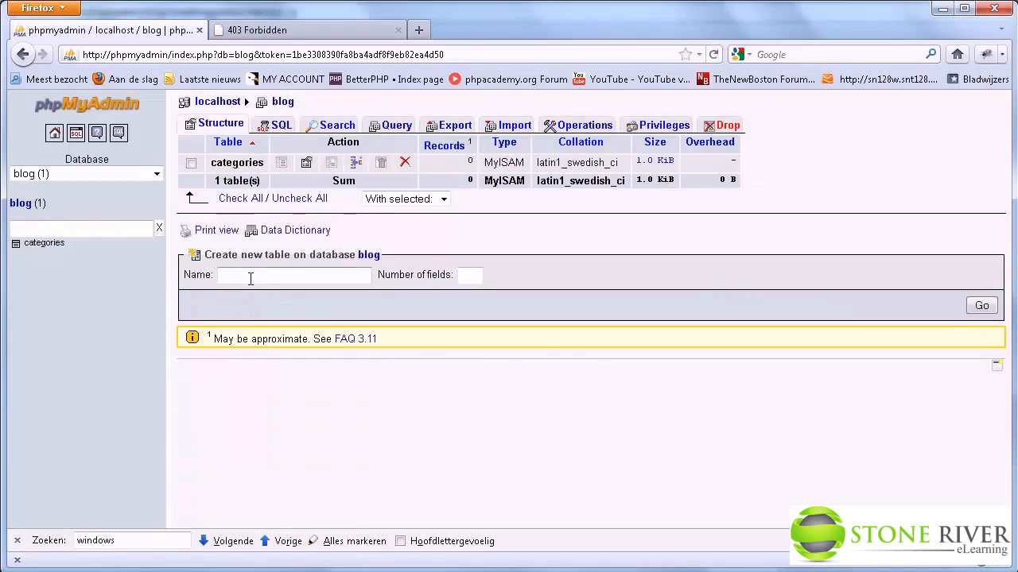
type("posts")
key("Tab")
type("5")
key("Return")
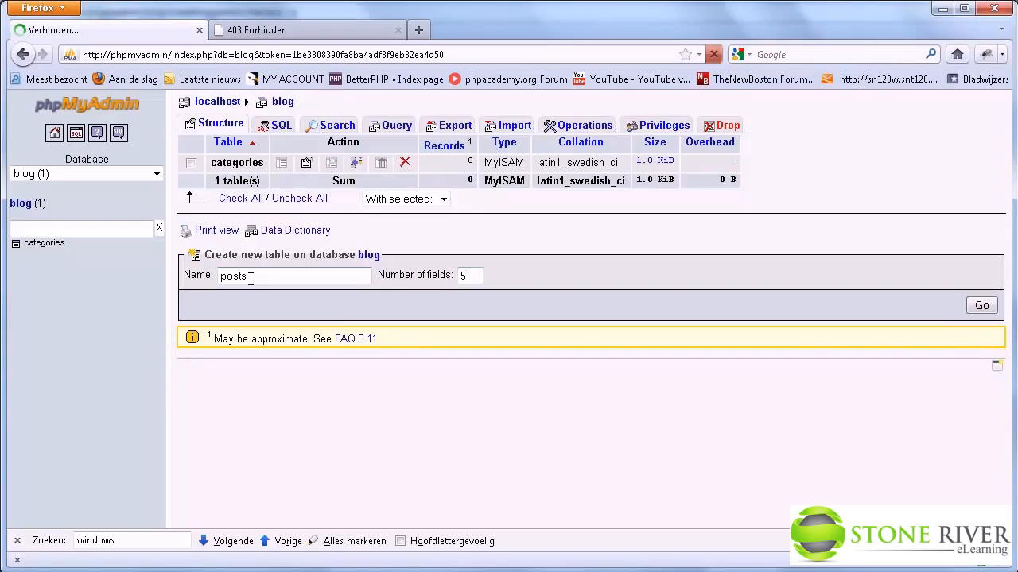
Step: Define the first field of posts as id with length 6, a PRIMARY index and auto-increment
left_click(228, 148)
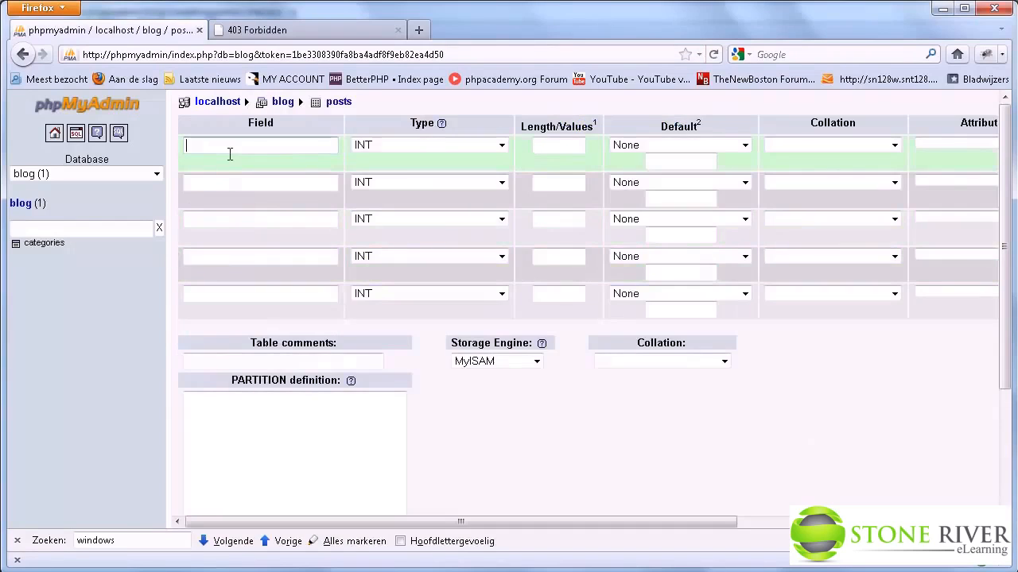
type("id")
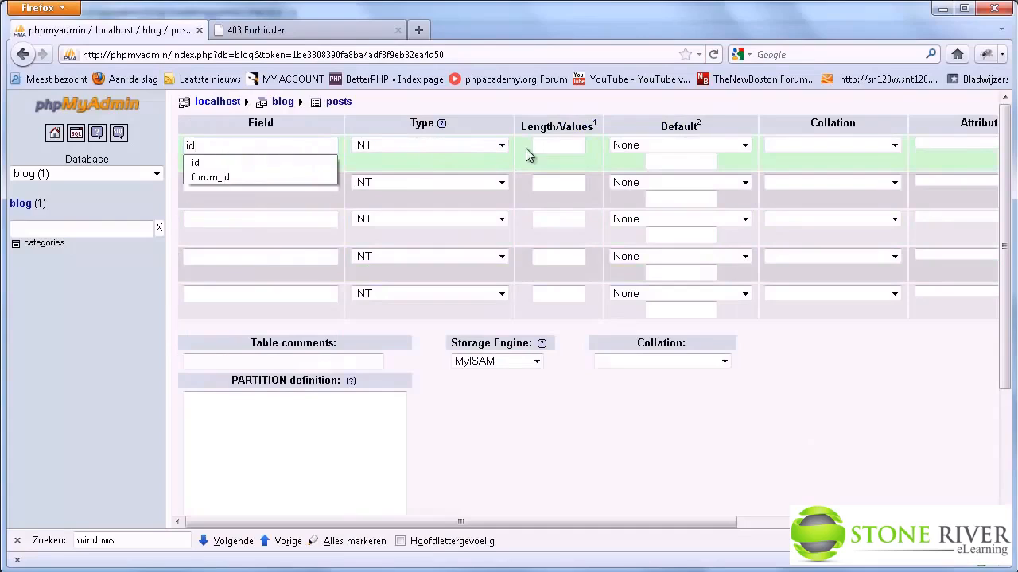
left_click(556, 146)
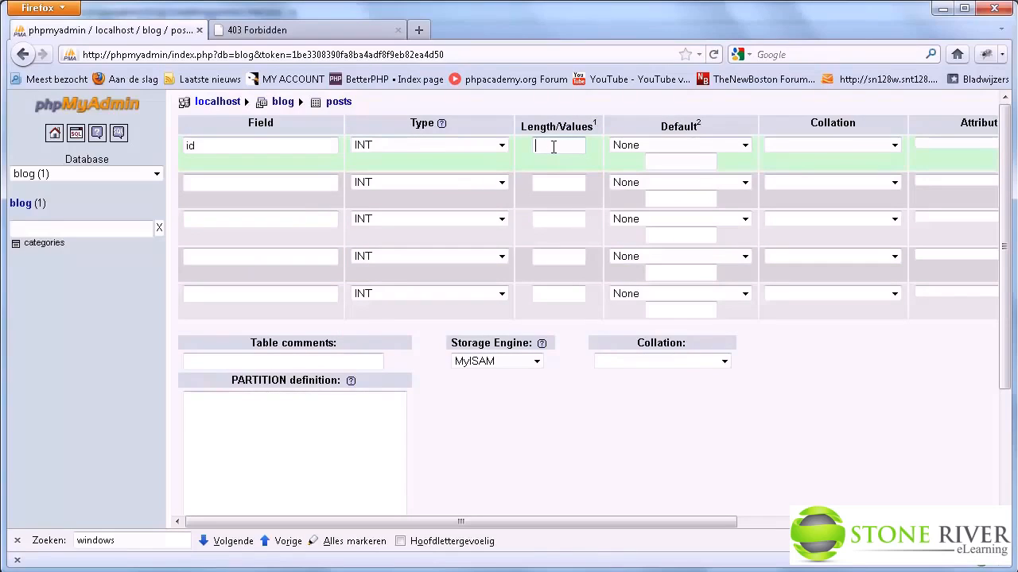
type("6")
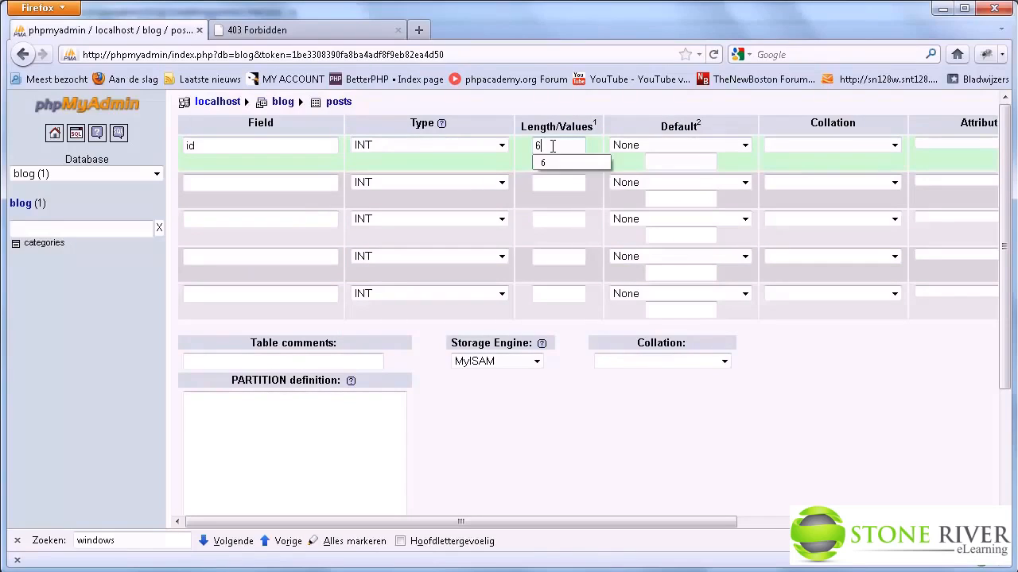
left_click(852, 431)
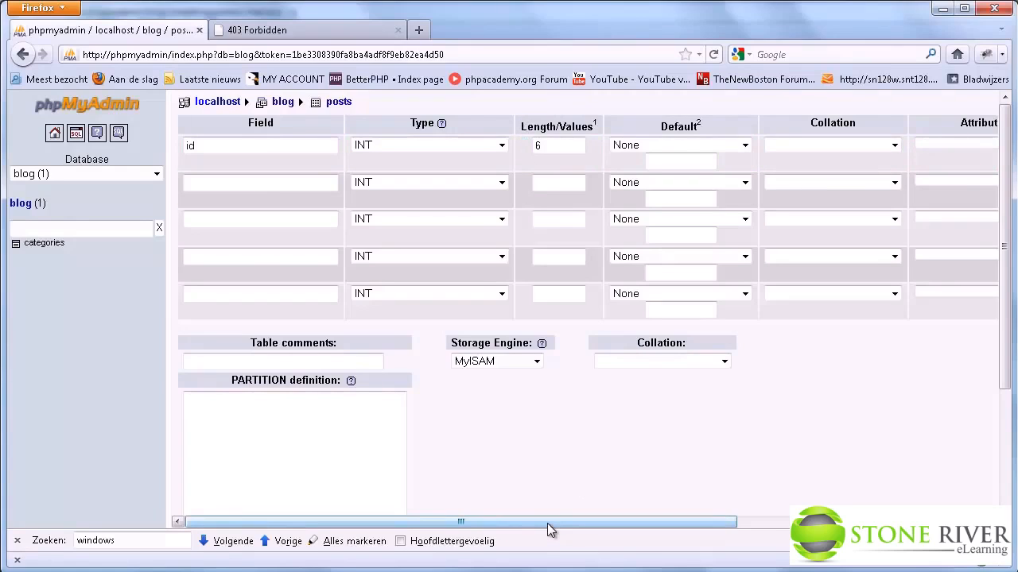
left_click_drag(547, 524, 793, 524)
left_click(833, 146)
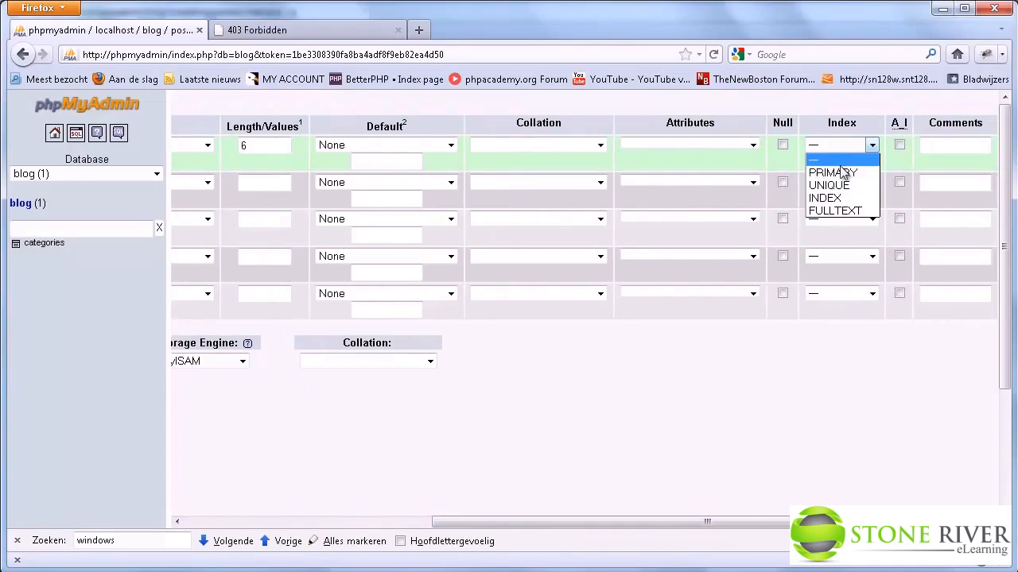
left_click(837, 172)
left_click(900, 145)
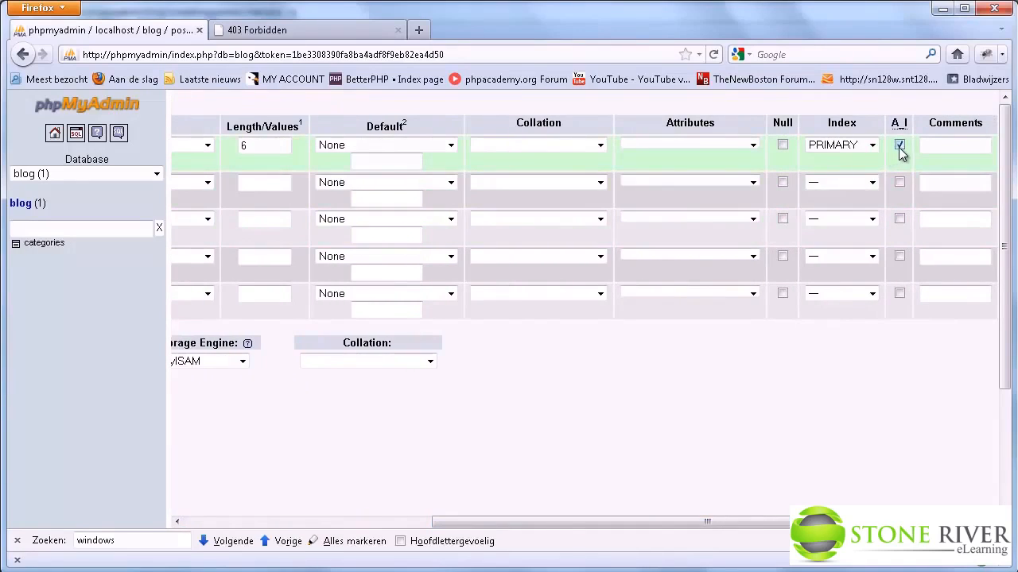
Step: Define the second field of posts as cat_id with length 3
left_click_drag(763, 525, 334, 525)
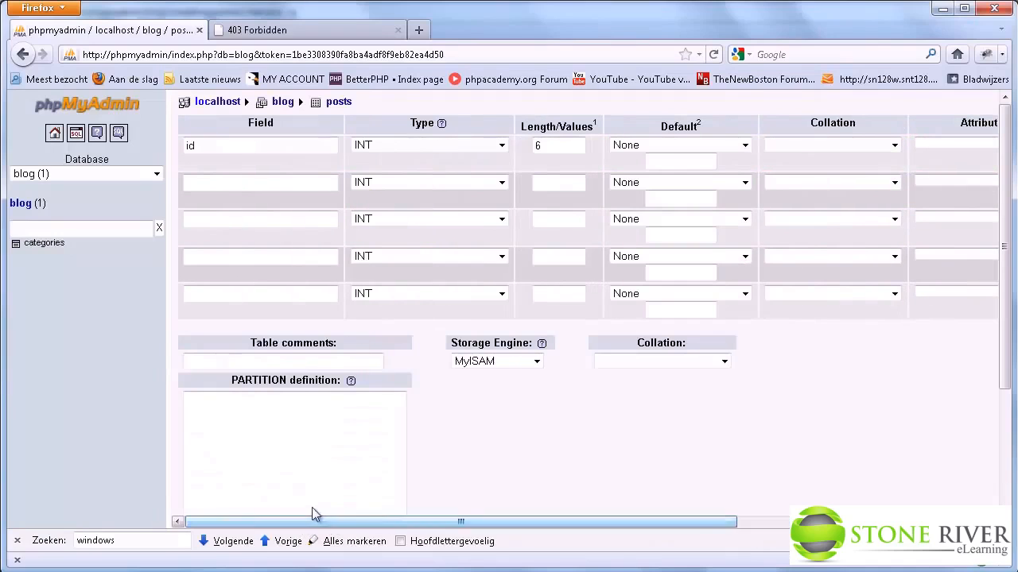
left_click(308, 183)
type("cat")
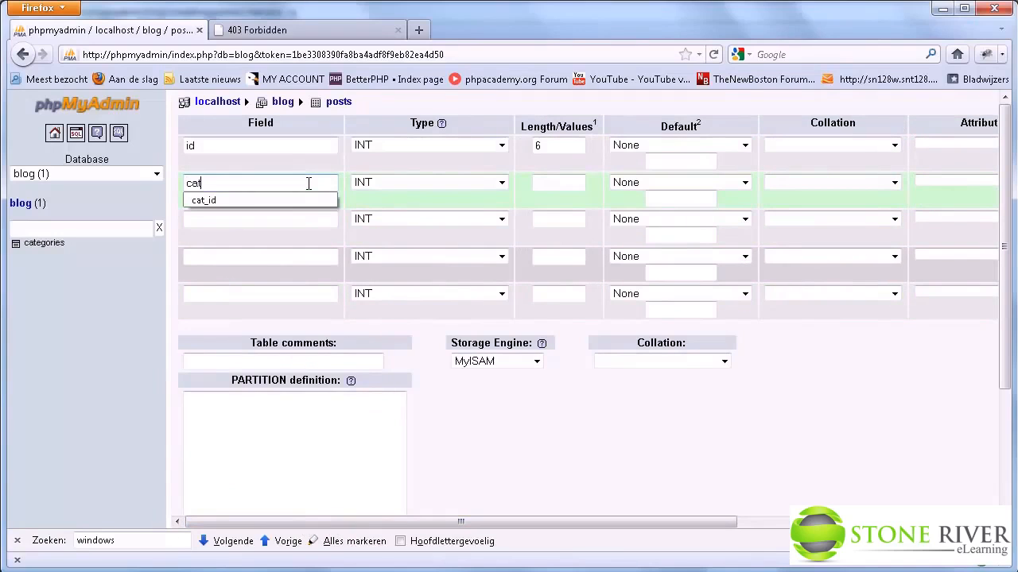
type("_id")
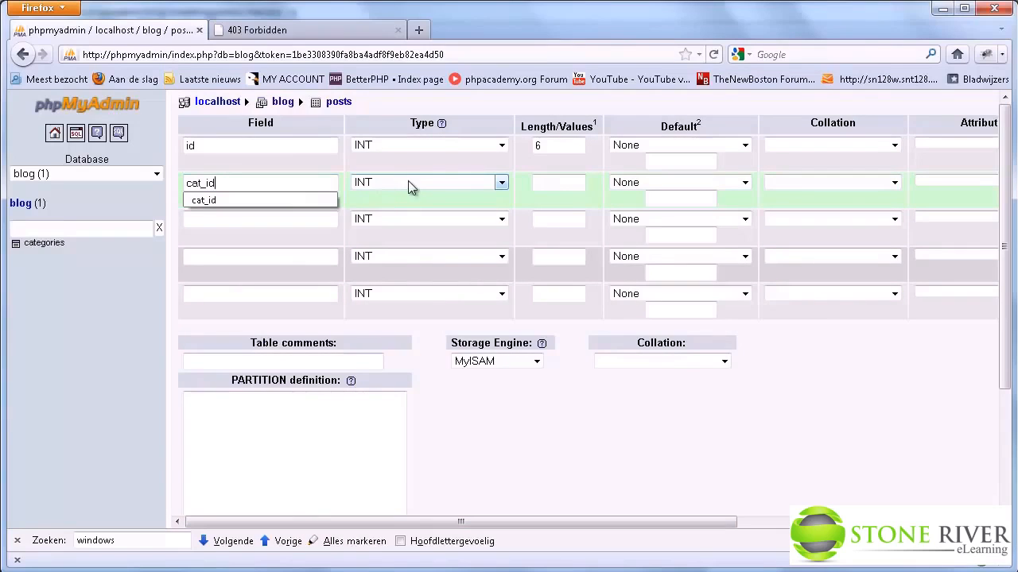
left_click(549, 184)
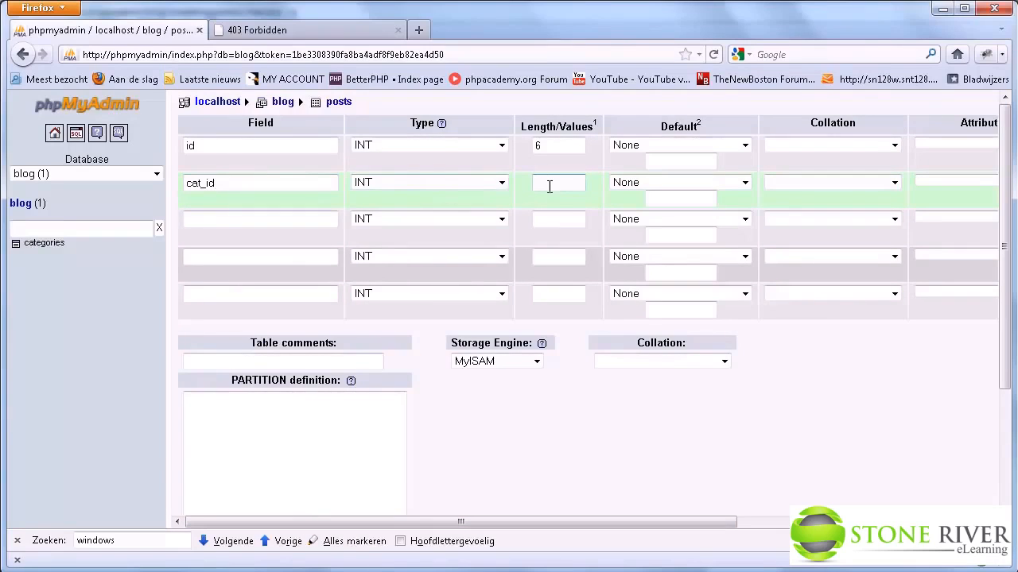
type("3")
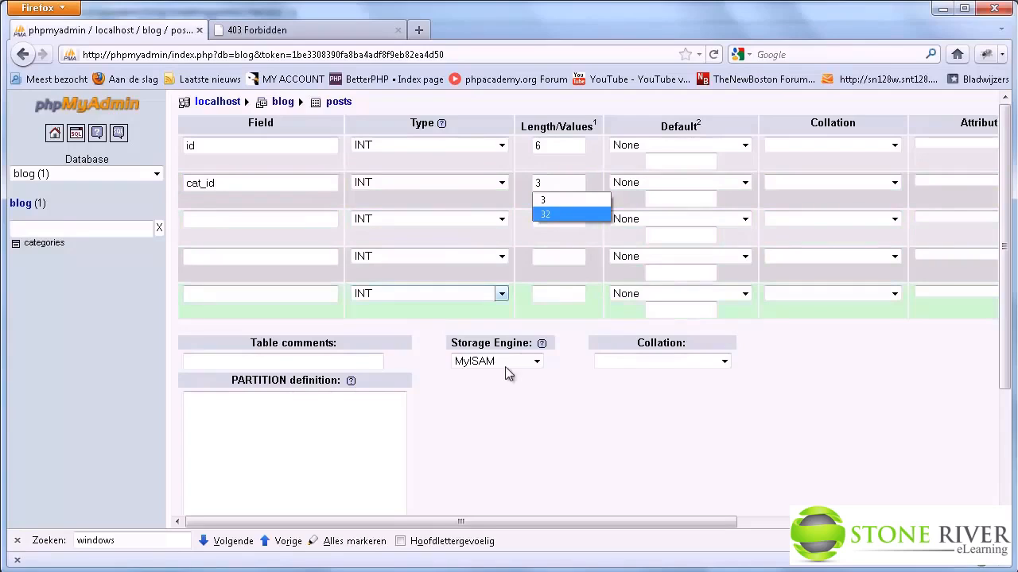
left_click(599, 434)
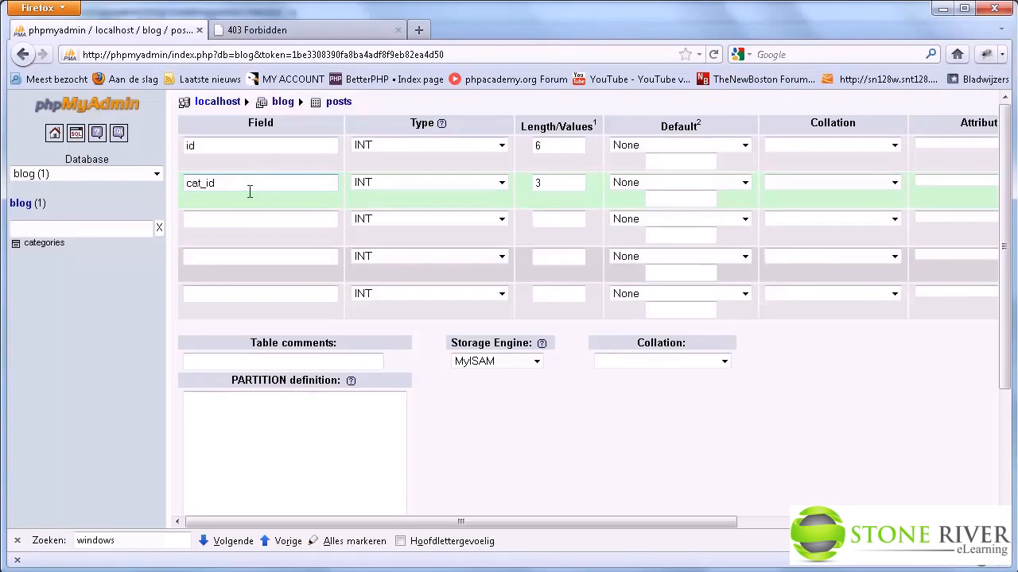
left_click(476, 362)
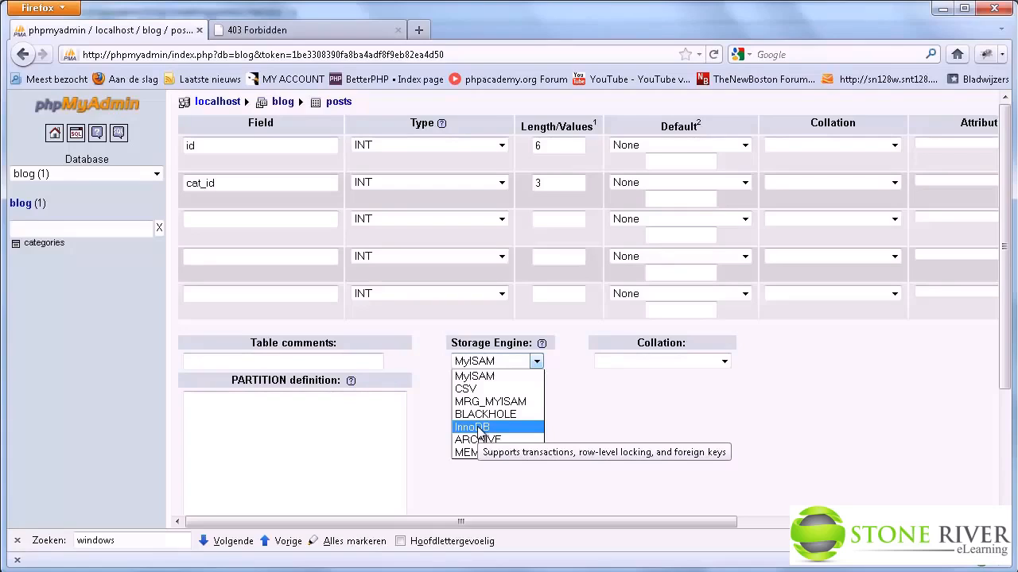
left_click(690, 413)
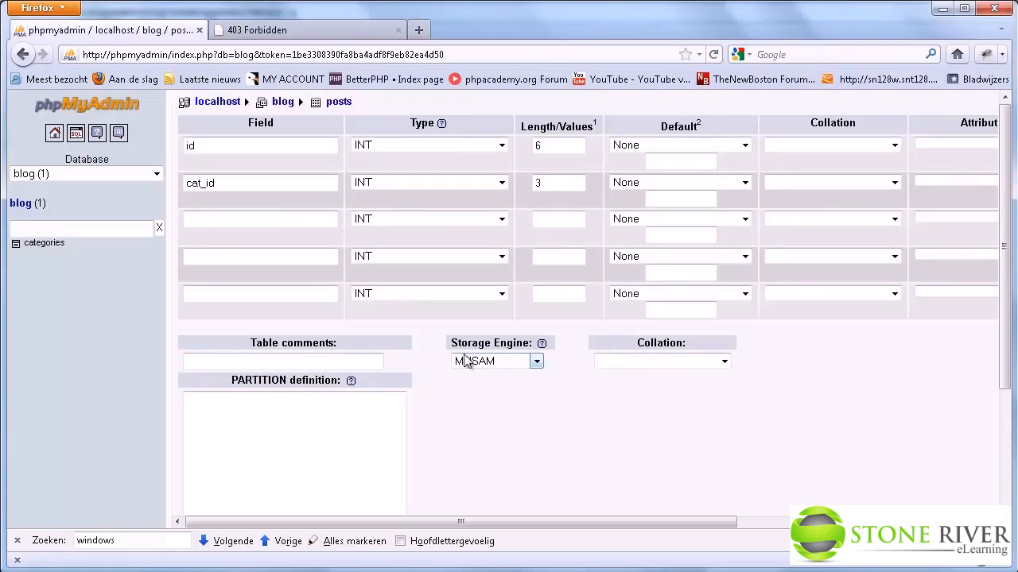
Step: Define the third field of posts as title with type VARCHAR and length 255
left_click(285, 218)
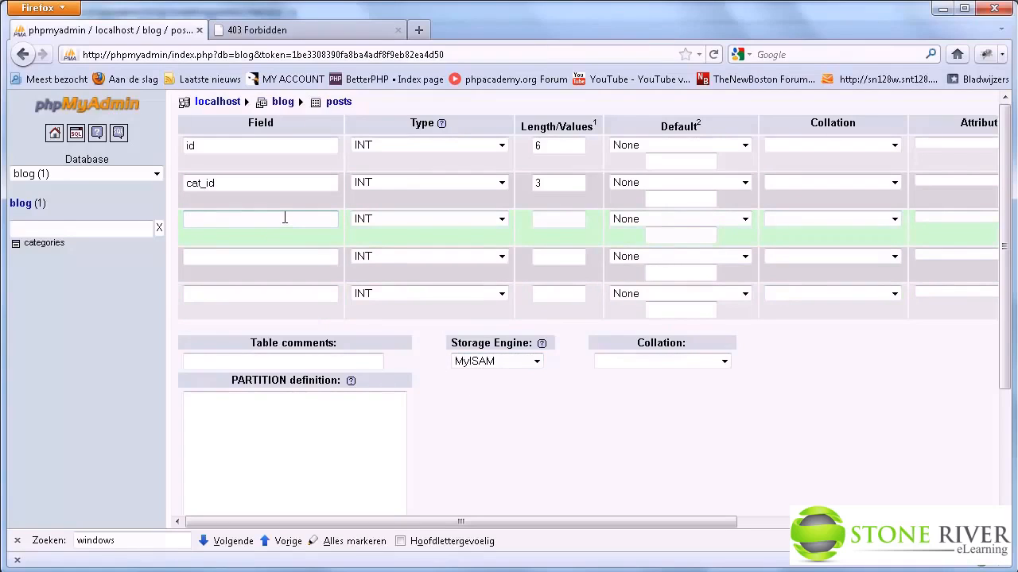
type("title")
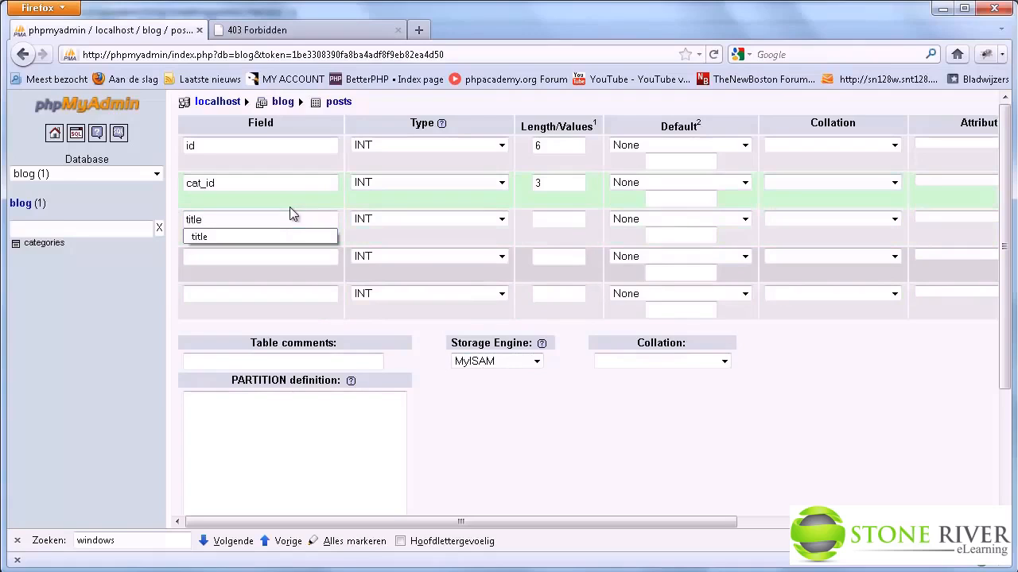
left_click(375, 220)
left_click(380, 246)
left_click(554, 220)
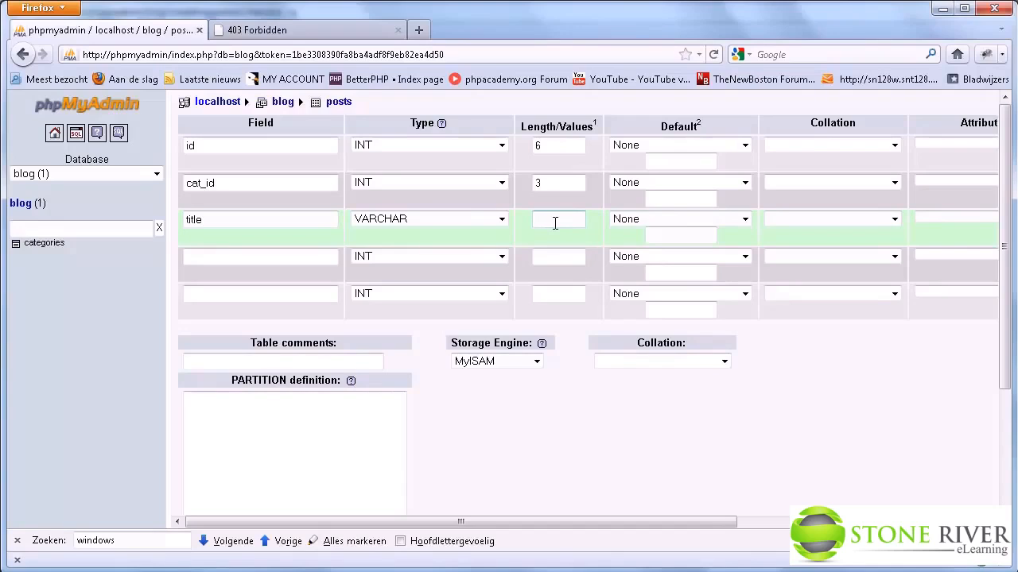
type("255")
Step: Define the fourth field of posts as contents with type TEXT, leaving its length empty
left_click(310, 259)
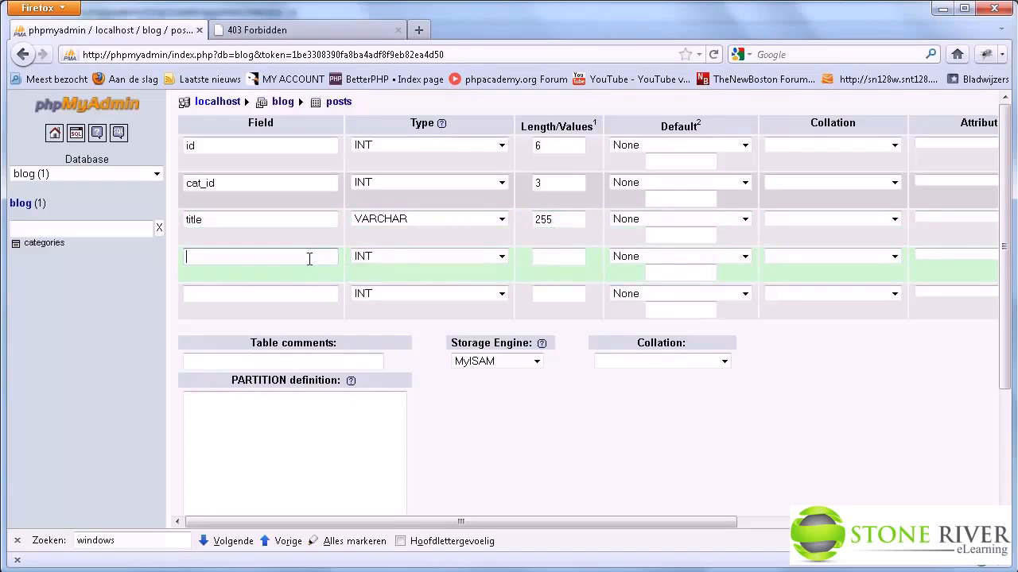
type("contents")
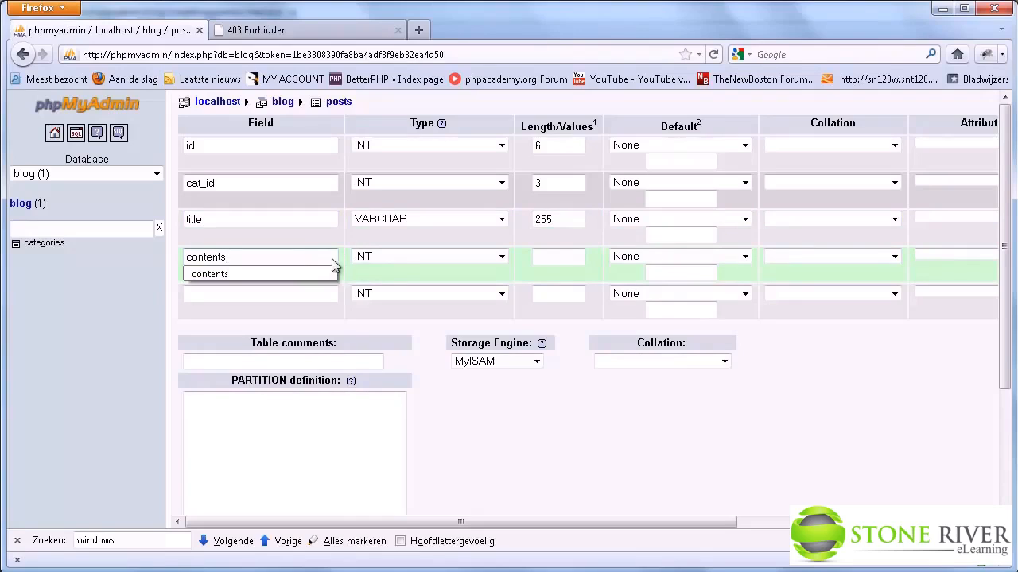
left_click(426, 256)
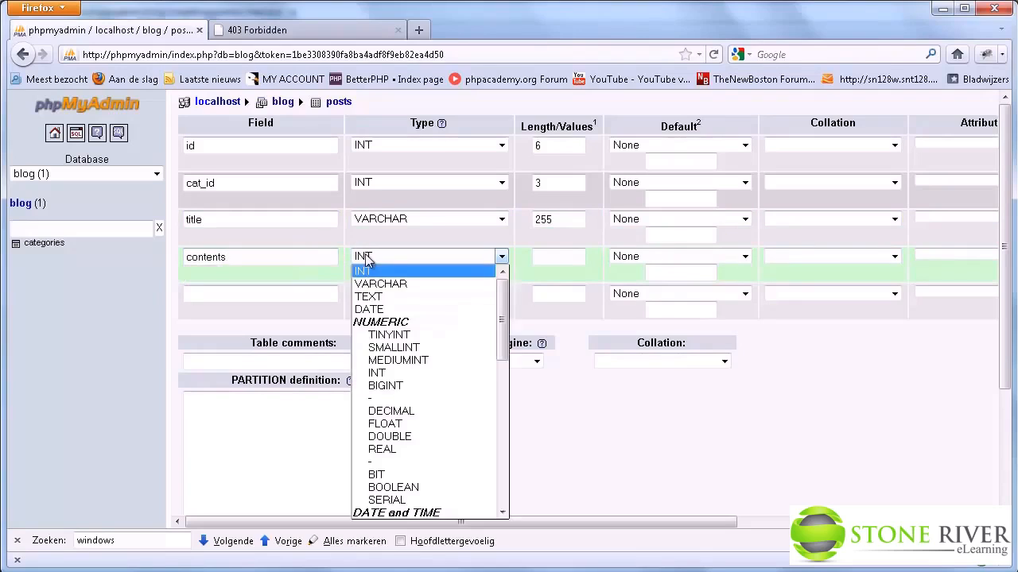
left_click(429, 297)
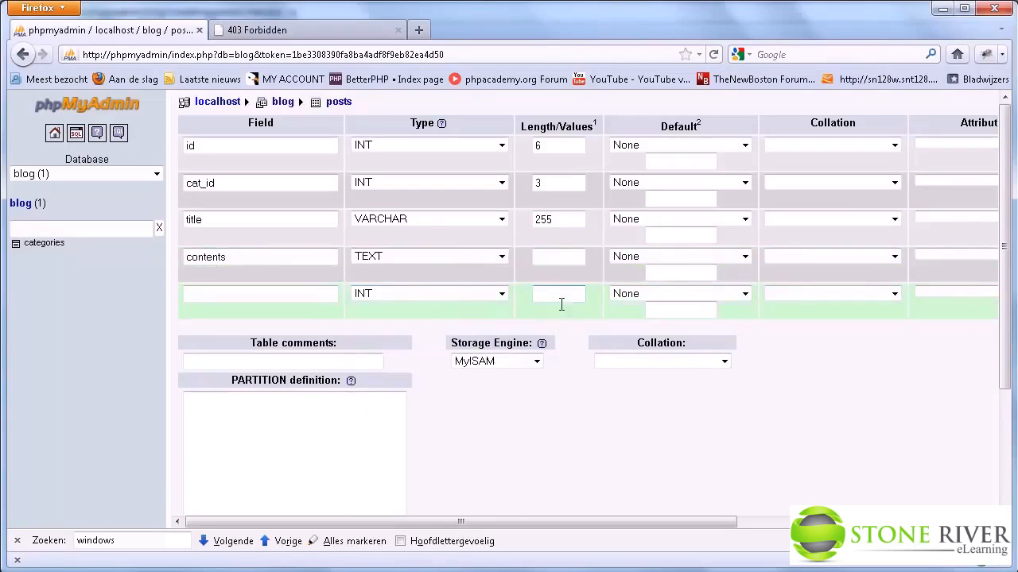
left_click(556, 257)
Step: Name the fifth field of posts date_posted and set its type to DATETIME
left_click(264, 293)
type("date_posted")
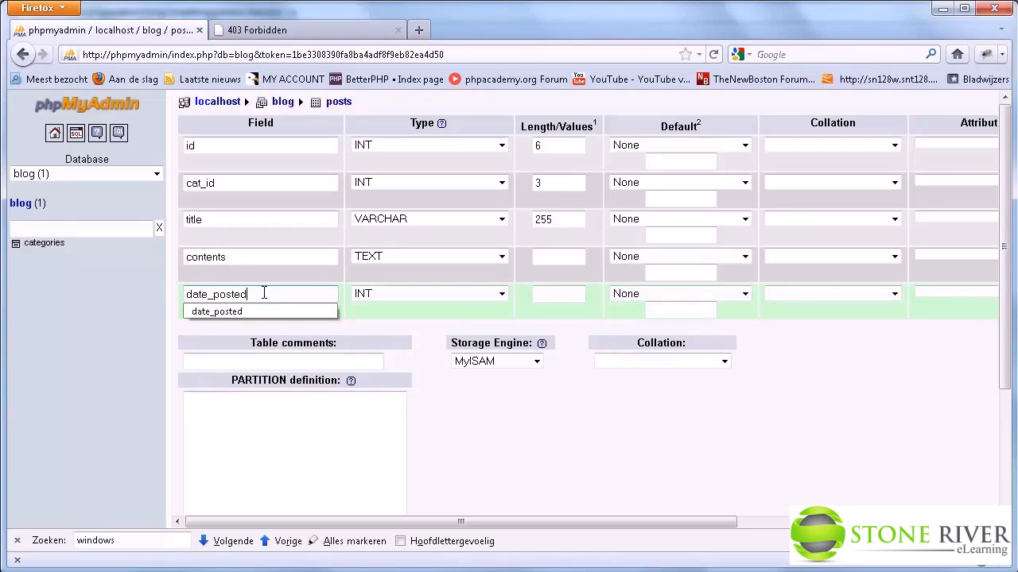
left_click(382, 294)
scroll(429, 387, "down", 2)
scroll(432, 388, "down", 8)
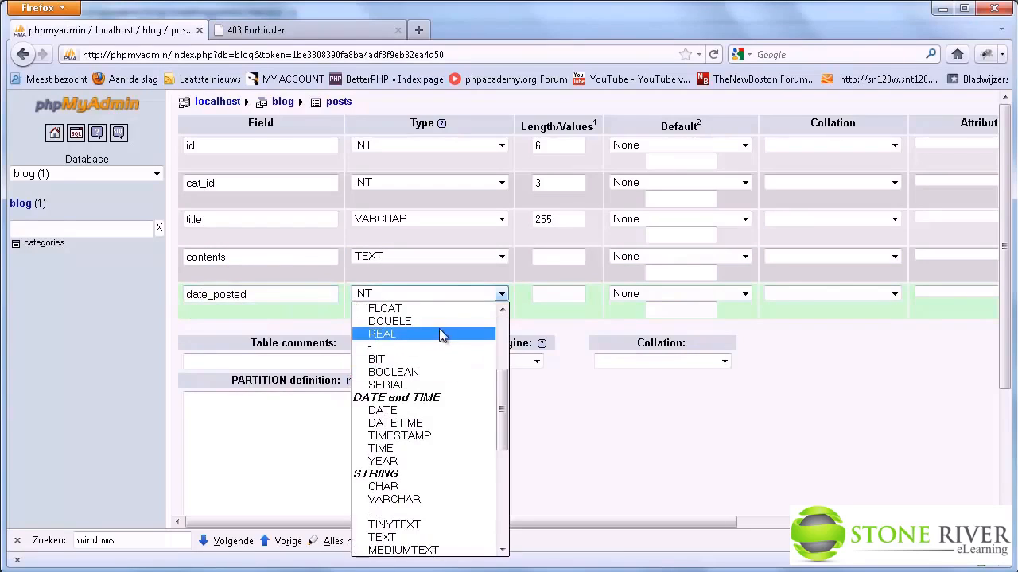
scroll(432, 388, "up", 6)
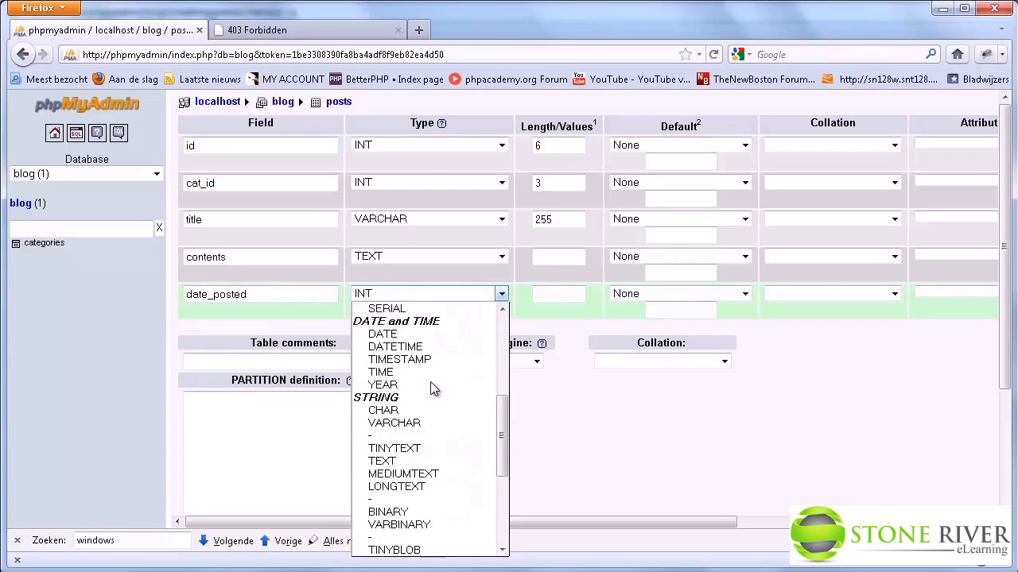
left_click(433, 419)
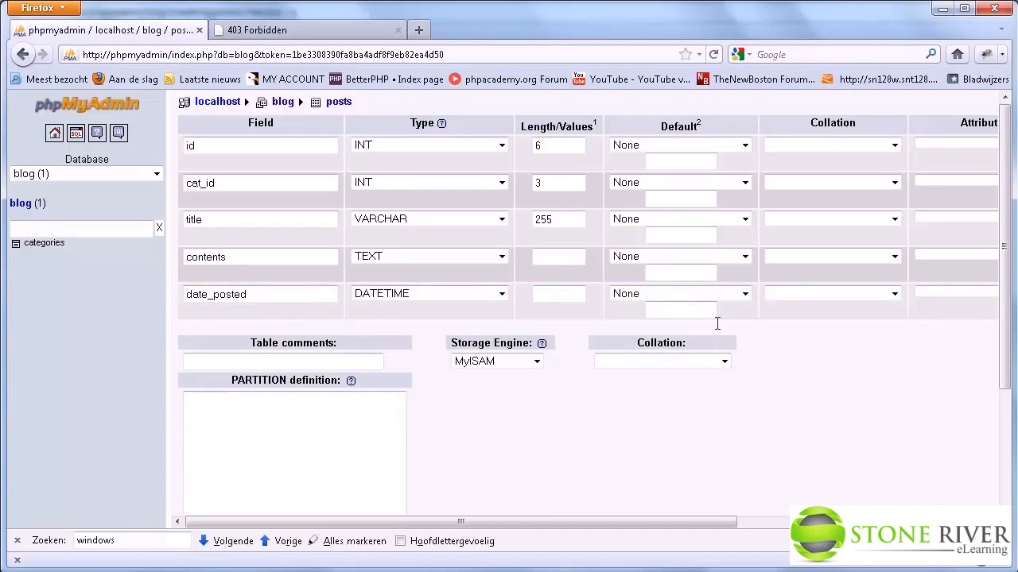
left_click(657, 293)
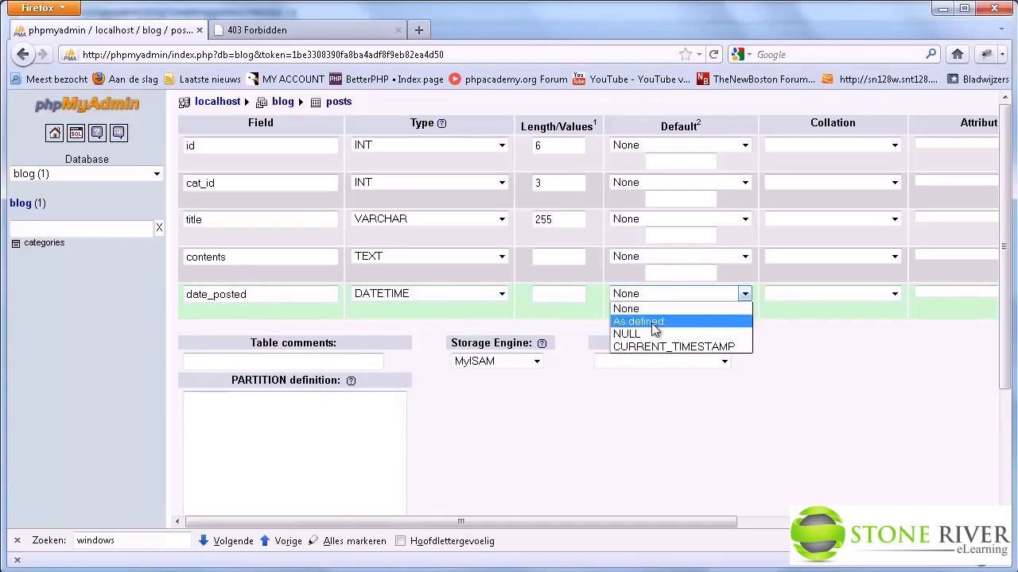
left_click(652, 323)
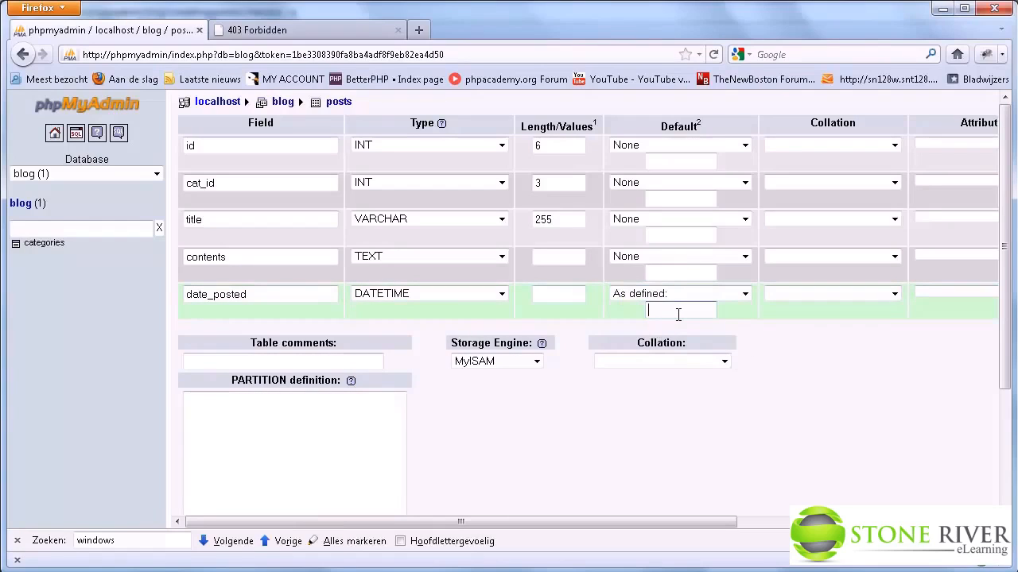
type("00")
type("-00")
type("-0000")
type(" 00")
type(":00:00")
type(":")
key("BackSpace")
left_click_drag(678, 311, 596, 320)
left_click(659, 311)
left_click_drag(704, 311, 650, 313)
left_click(706, 310)
left_click(652, 312)
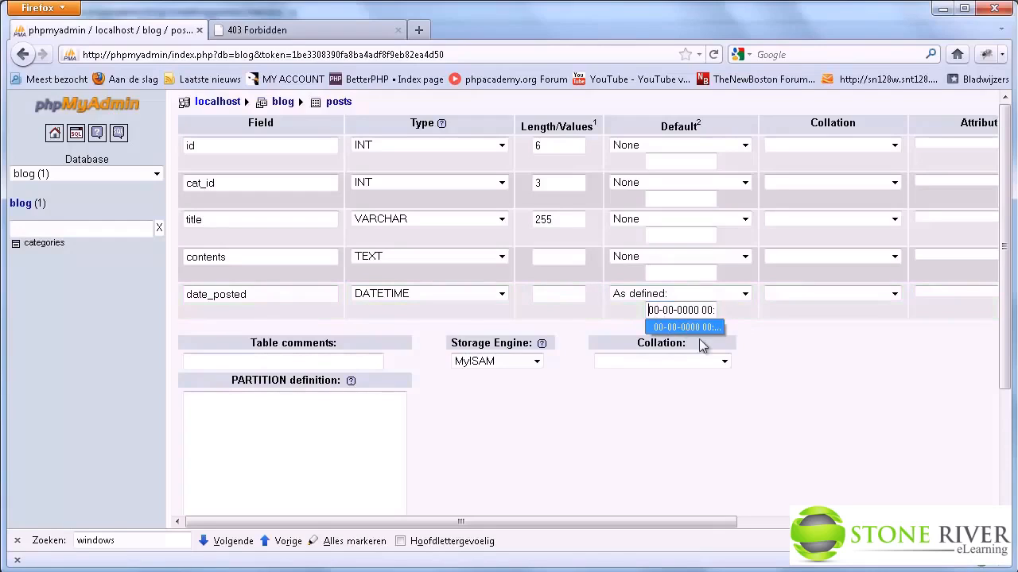
left_click(755, 326)
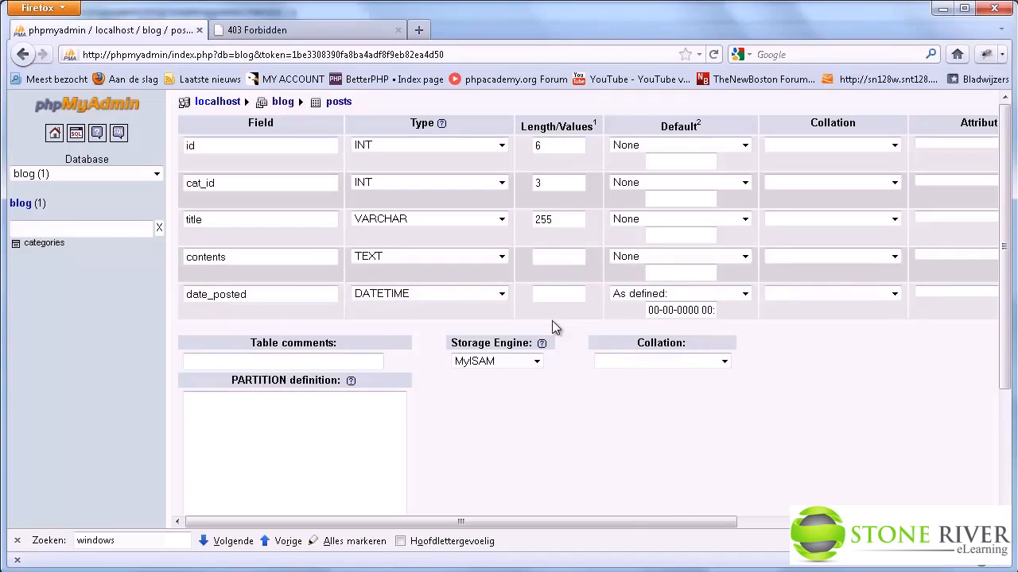
Step: Save the posts table with its five defined fields
left_click_drag(649, 310, 573, 318)
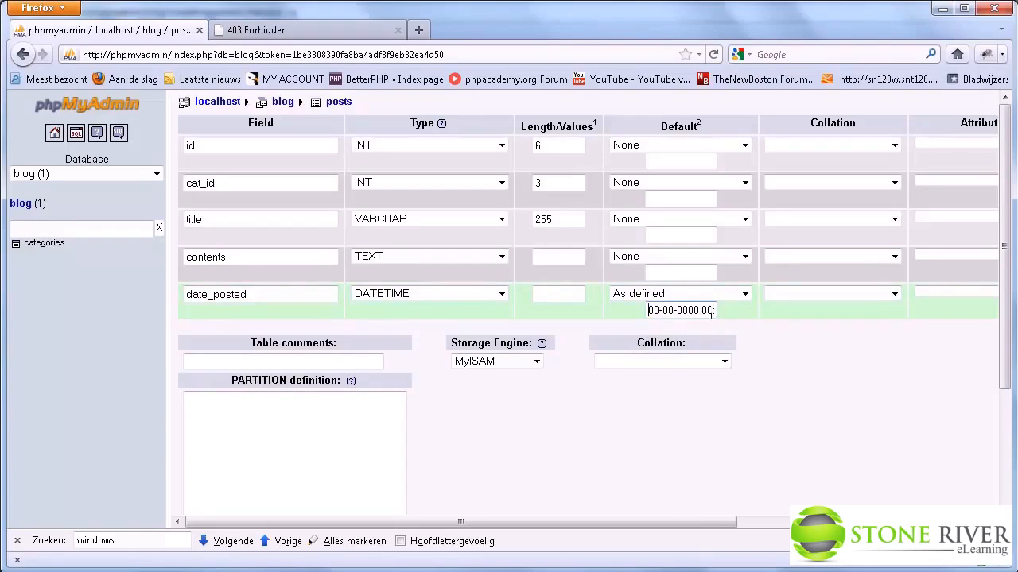
scroll(795, 346, "down", 2)
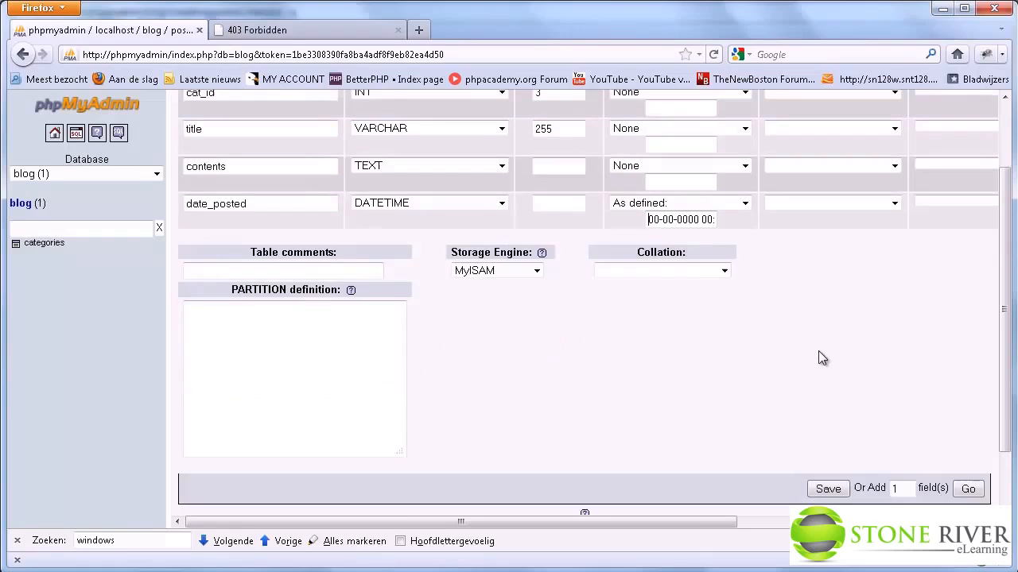
left_click(827, 489)
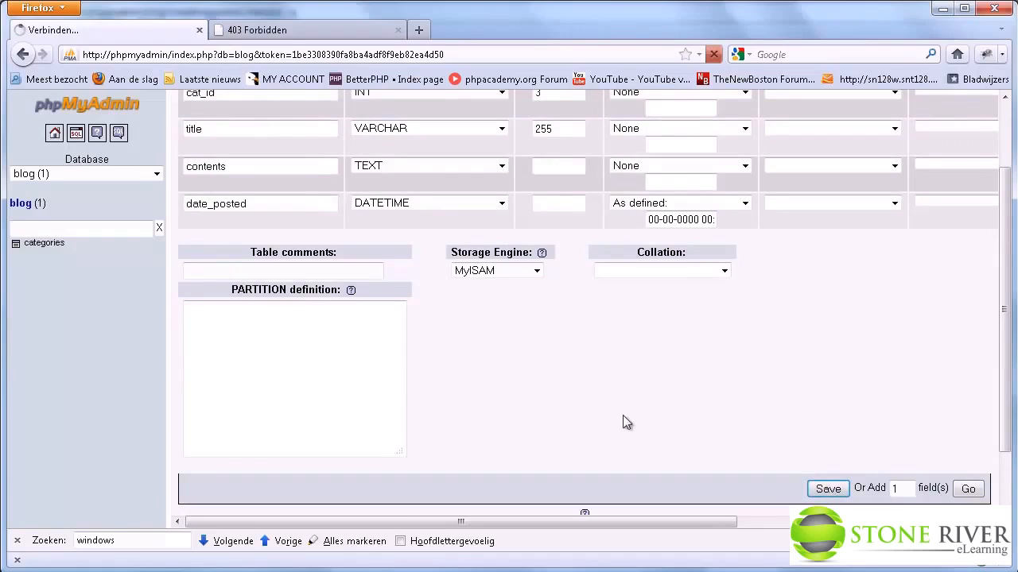